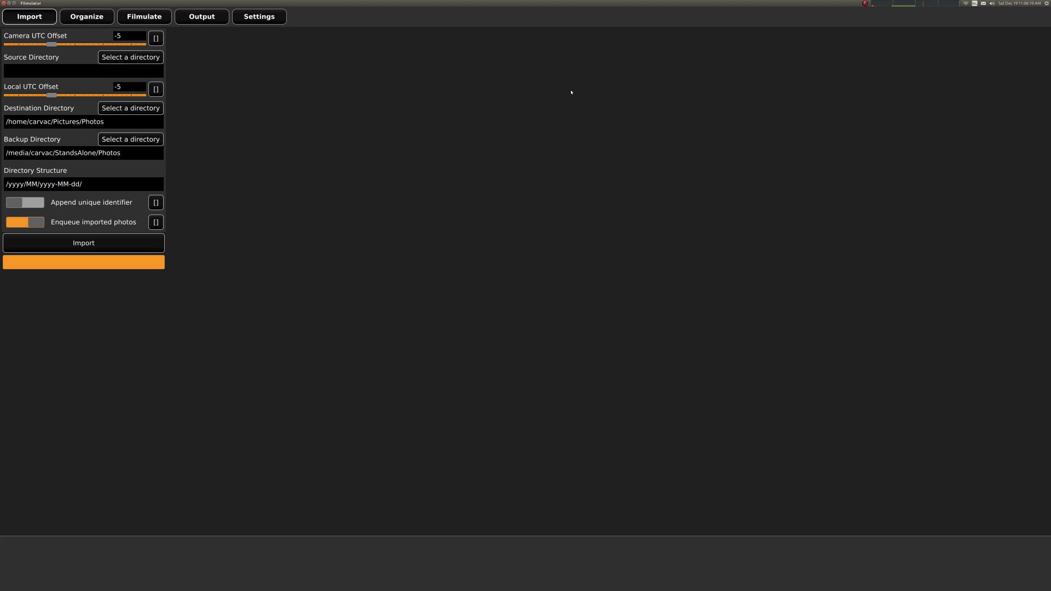
Choose the Desktop/meh folder as the import source directory
{"action": "left_click", "coordinate": [134, 57]}
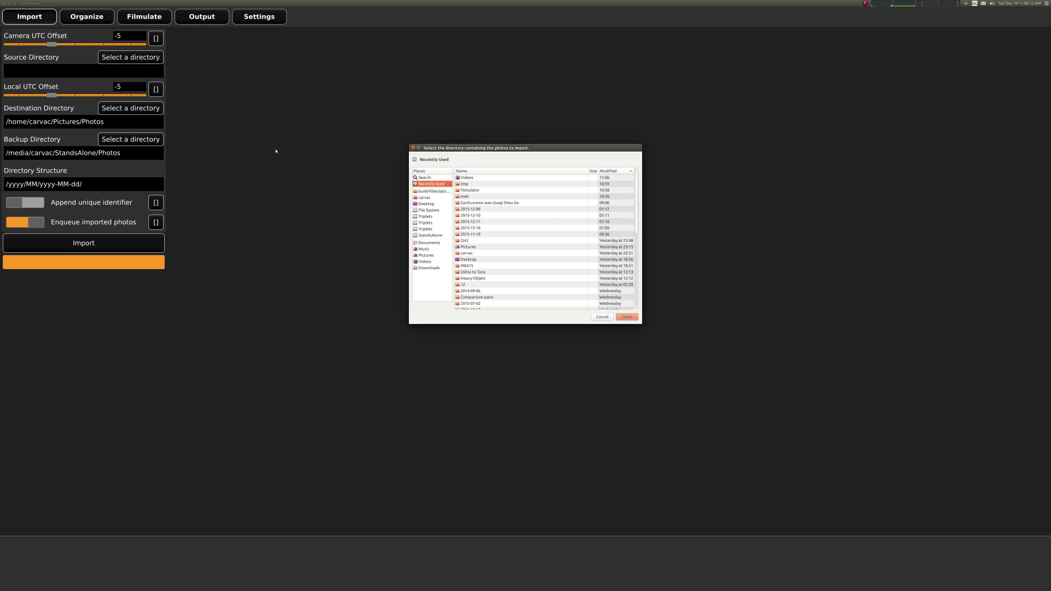
{"action": "left_click", "coordinate": [433, 204]}
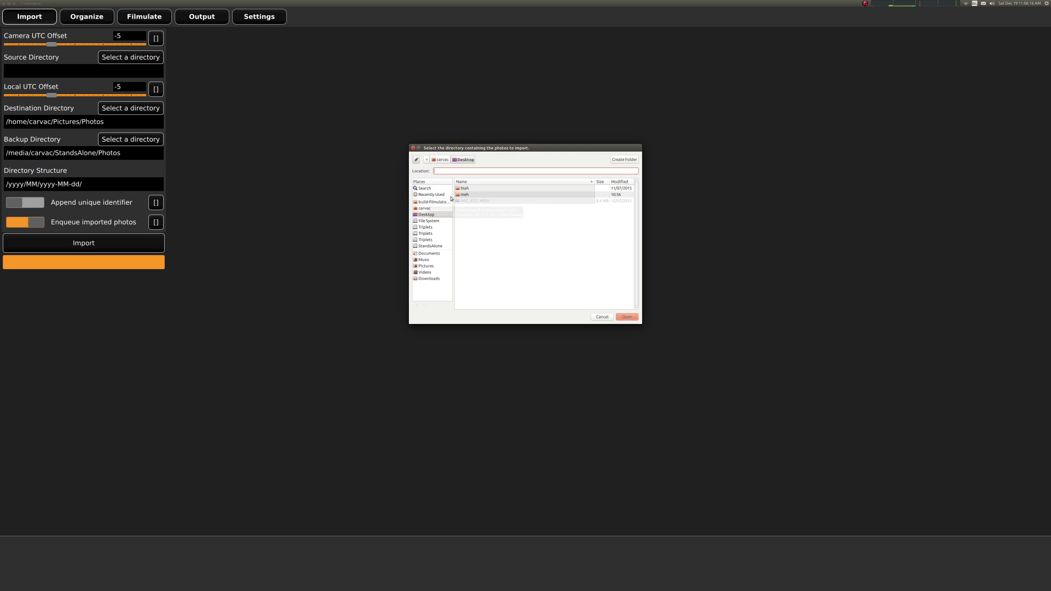
{"action": "double_click", "coordinate": [467, 194]}
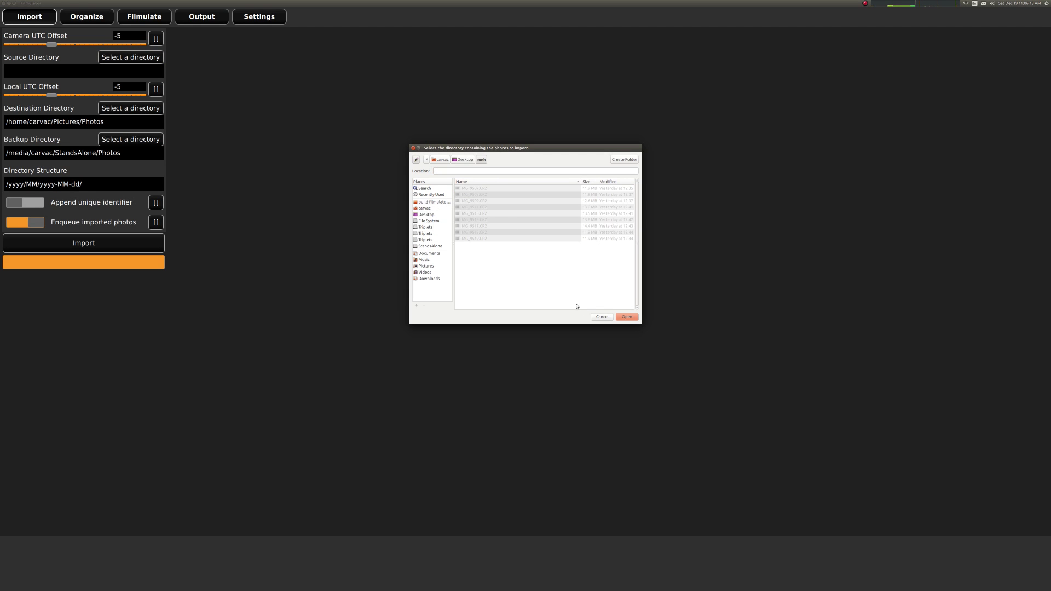
{"action": "left_click", "coordinate": [626, 317]}
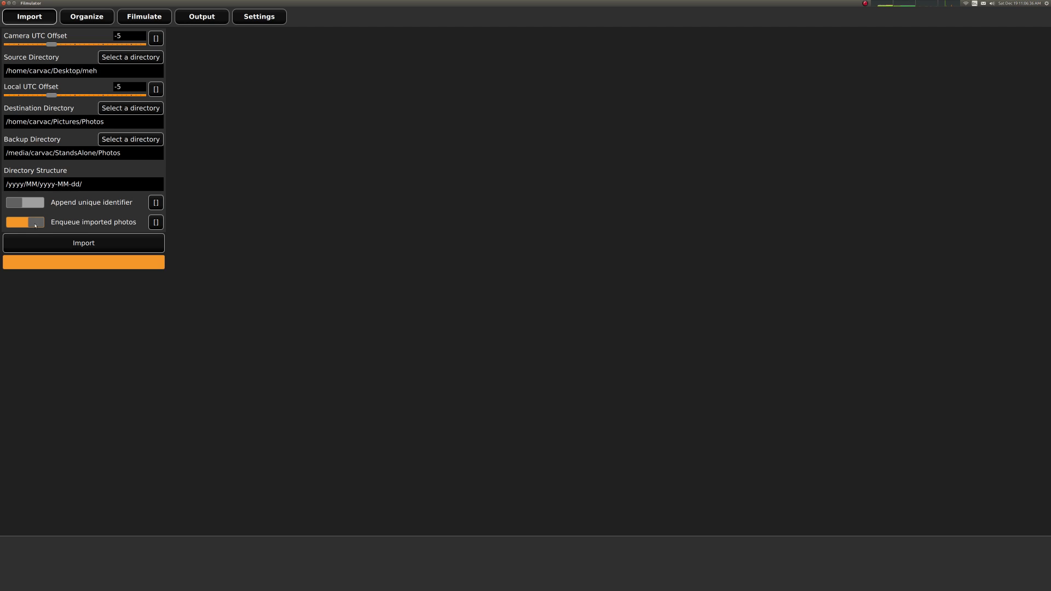
Import the meh photos, then browse the 148 photos dated 2015/10/17 in Organize
{"action": "left_click", "coordinate": [83, 249]}
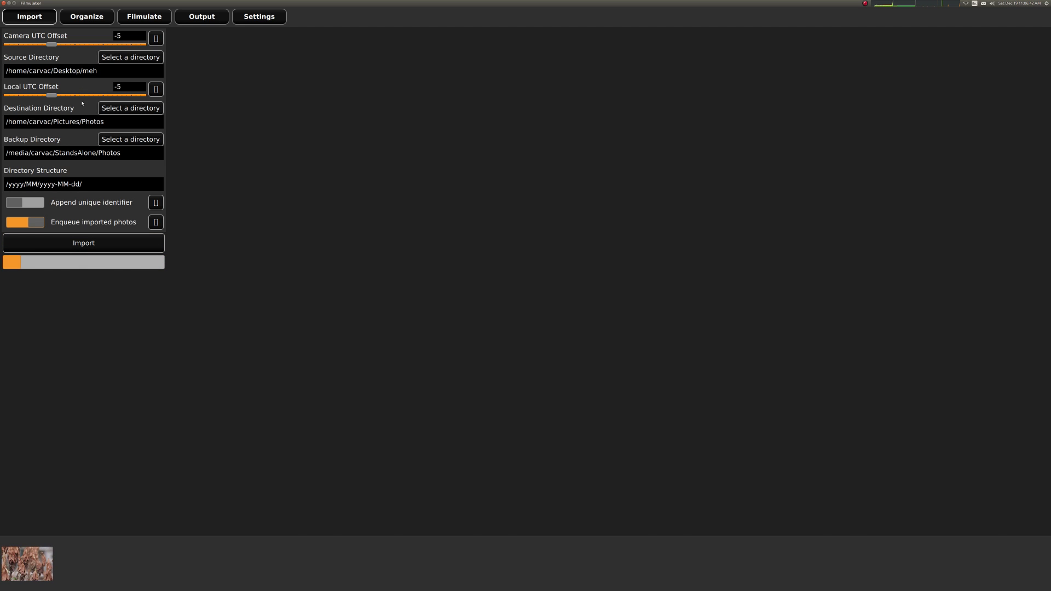
{"action": "left_click", "coordinate": [82, 17]}
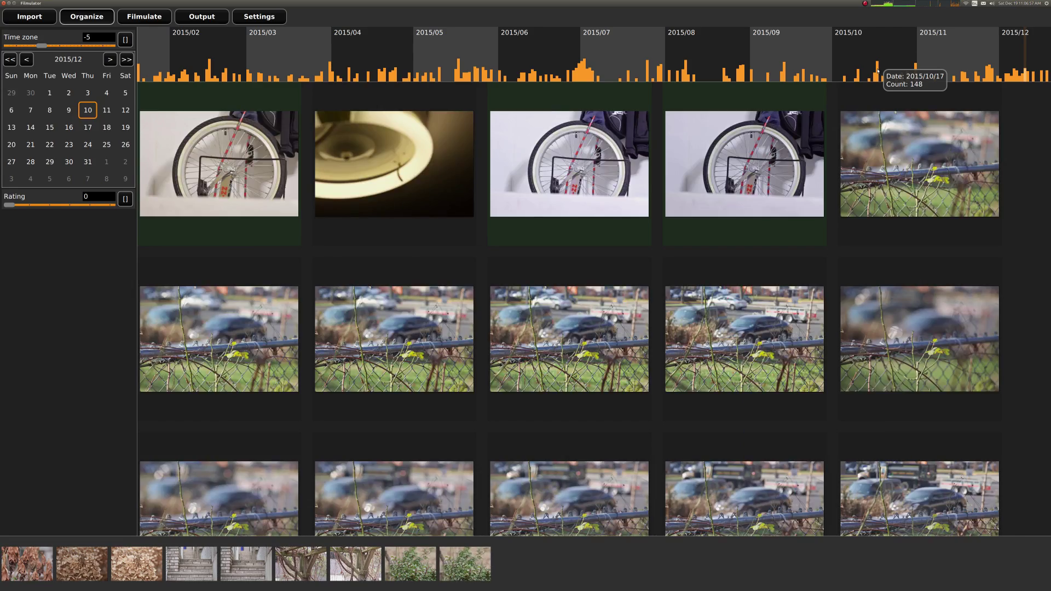
{"action": "left_click", "coordinate": [878, 70]}
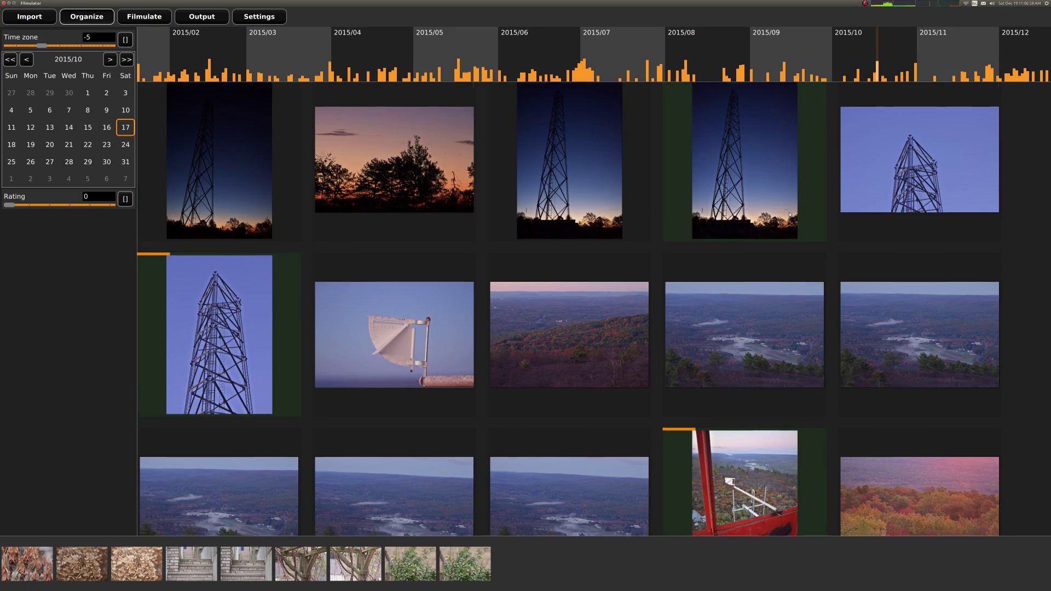
{"action": "scroll", "coordinate": [790, 214], "scroll_direction": "down", "scroll_amount": 5}
{"action": "scroll", "coordinate": [790, 214], "scroll_direction": "down", "scroll_amount": 10}
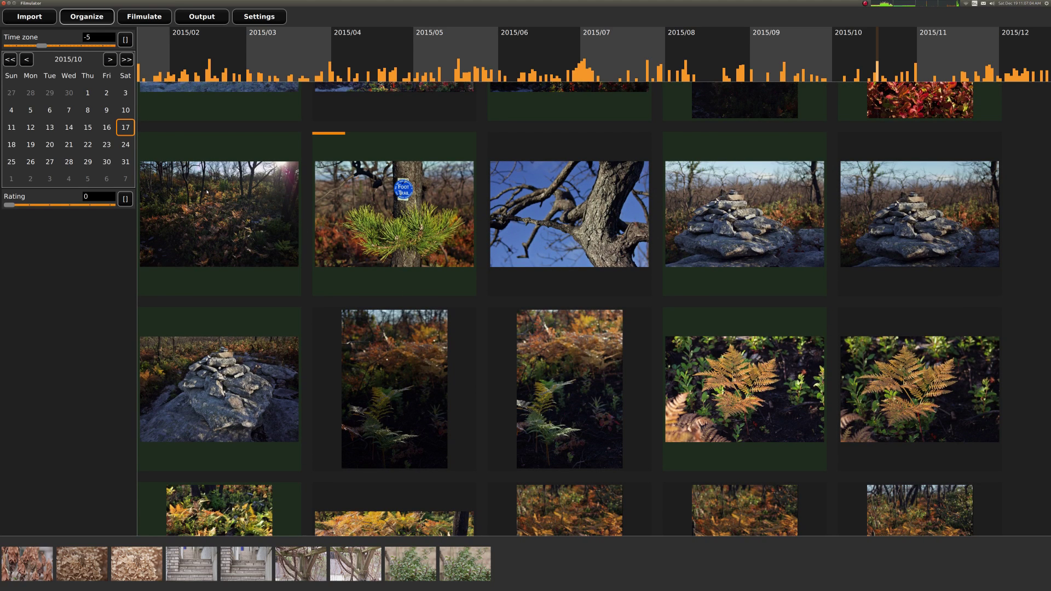
Load IMG_9507.CR2 in the Filmulate editor, zoom in to inspect it, then remove it from the queue
{"action": "left_click", "coordinate": [147, 22]}
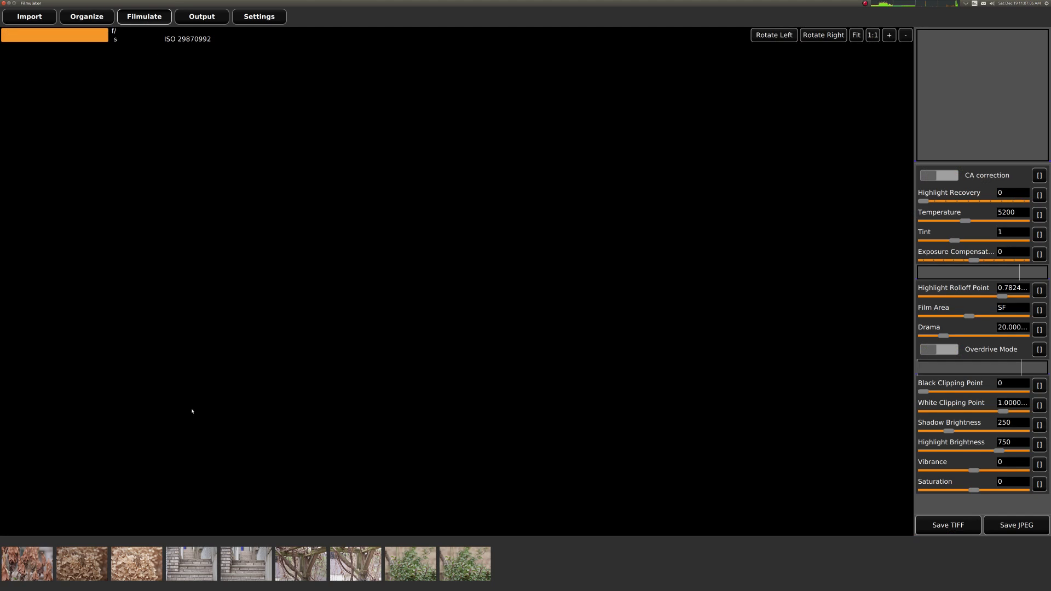
{"action": "left_click", "coordinate": [24, 556]}
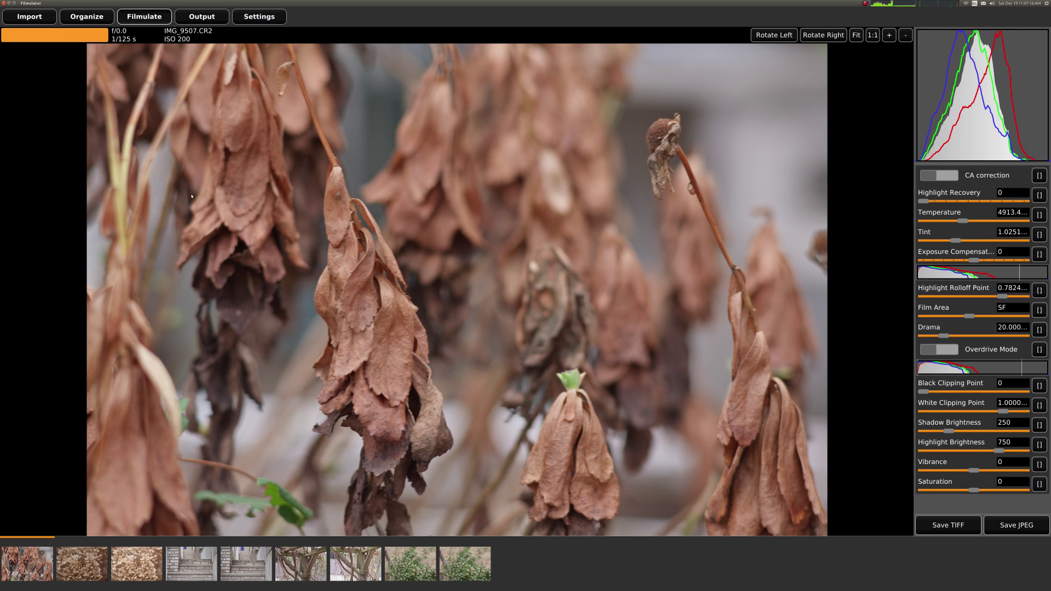
{"action": "scroll", "coordinate": [501, 384], "scroll_direction": "up", "scroll_amount": 8}
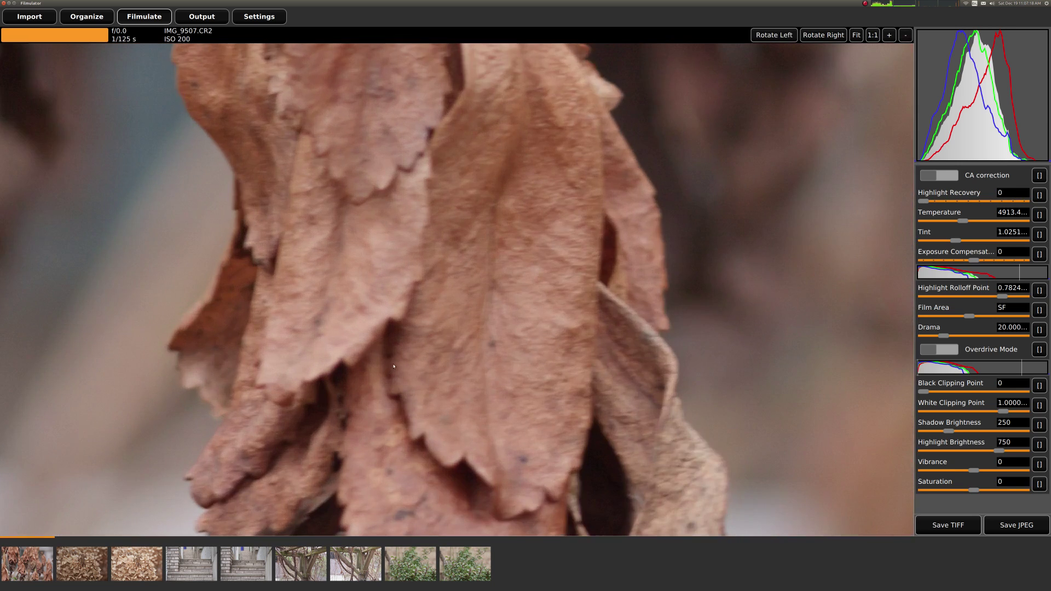
{"action": "scroll", "coordinate": [294, 429], "scroll_direction": "down", "scroll_amount": 5}
{"action": "scroll", "coordinate": [307, 455], "scroll_direction": "up", "scroll_amount": 3}
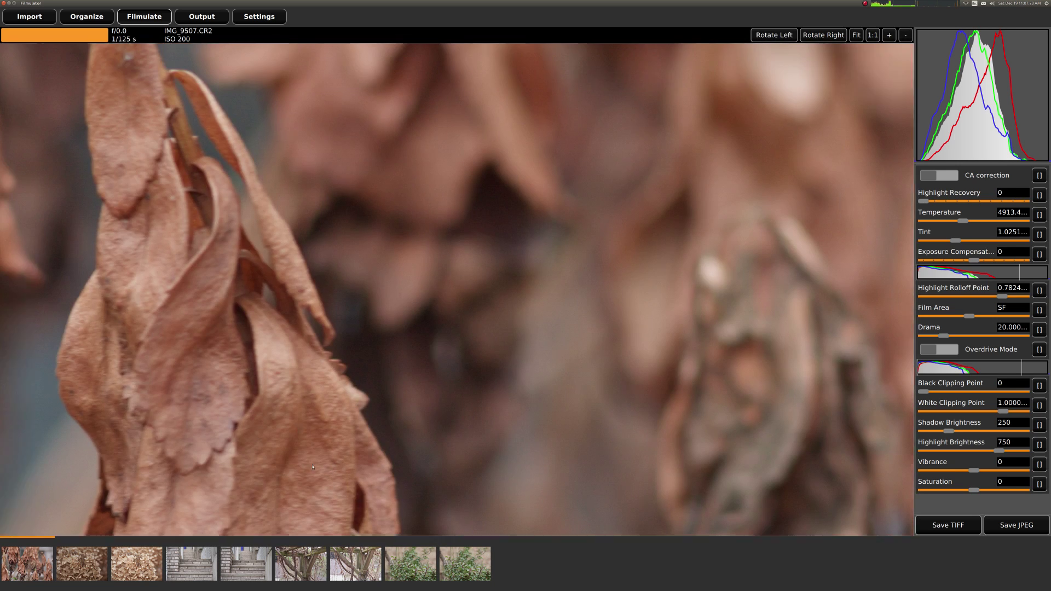
{"action": "scroll", "coordinate": [328, 430], "scroll_direction": "down", "scroll_amount": 2}
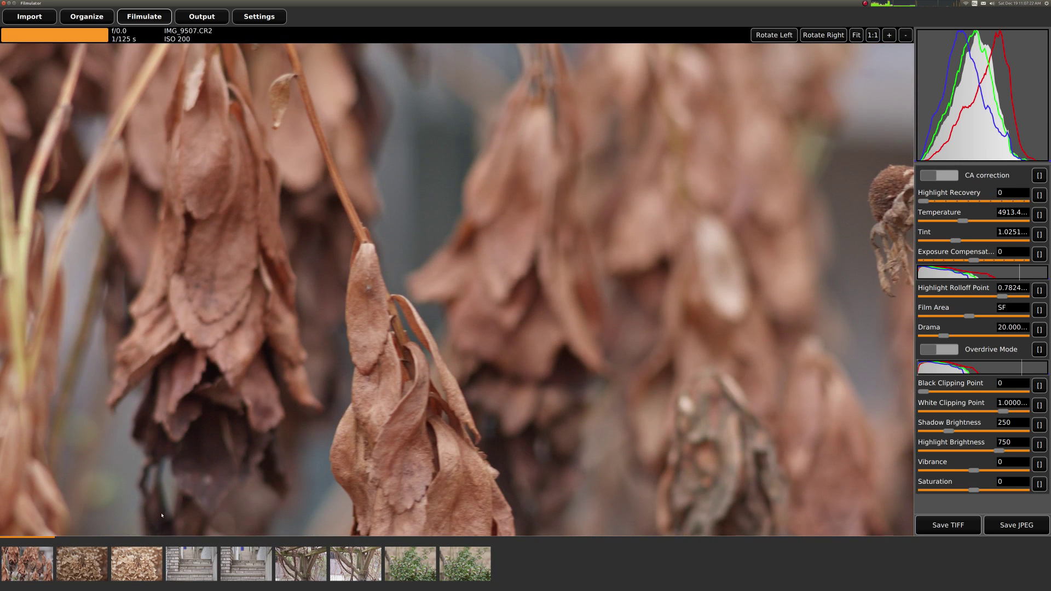
{"action": "right_click", "coordinate": [28, 560]}
{"action": "left_click", "coordinate": [53, 483]}
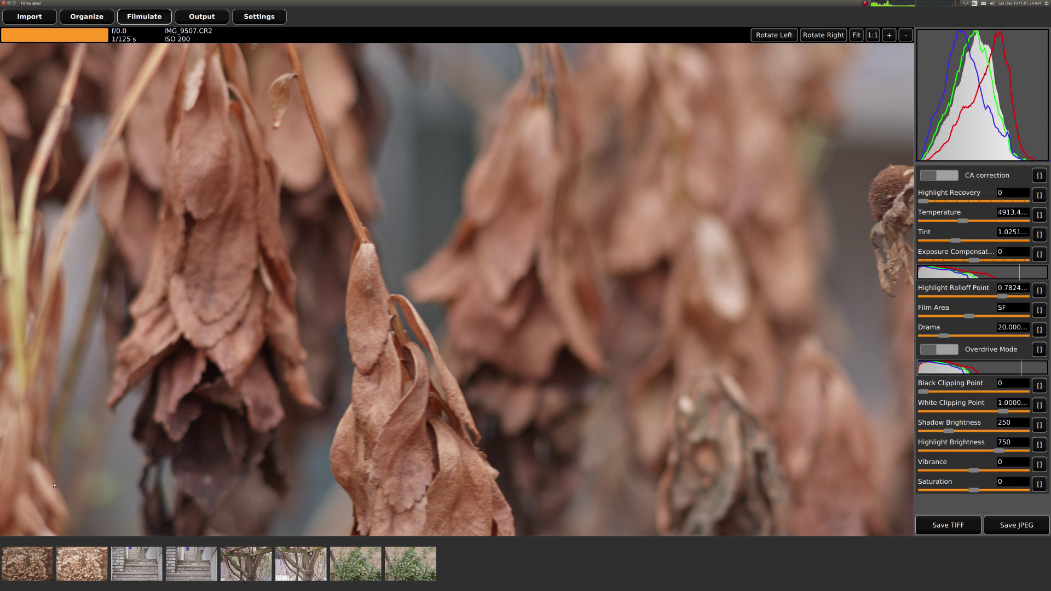
Load IMG_9508.CR2 and zoom and pan across the hydrangea petals to check detail
{"action": "left_click", "coordinate": [36, 562]}
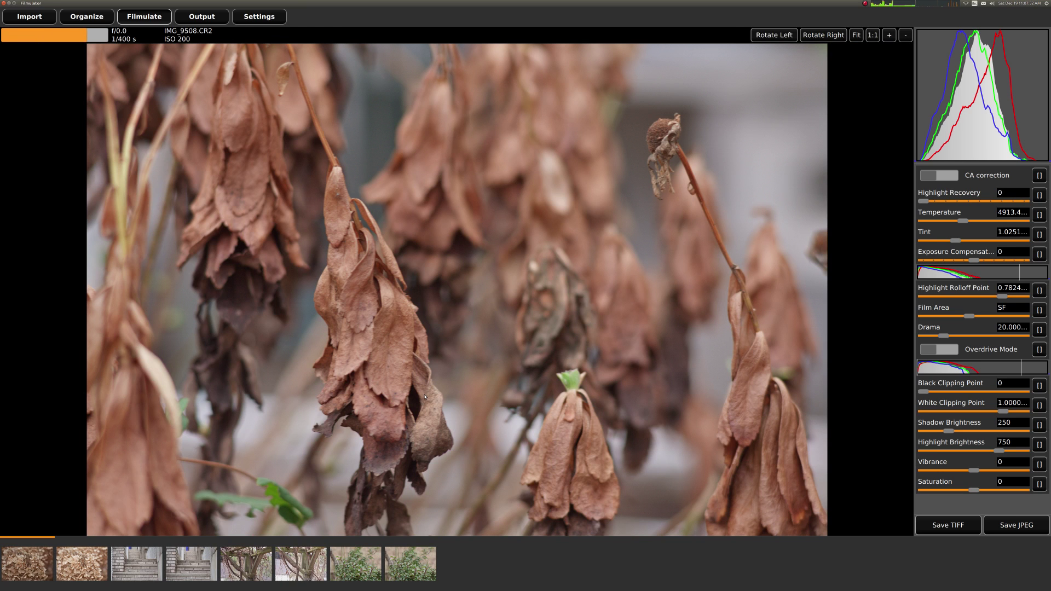
{"action": "scroll", "coordinate": [373, 367], "scroll_direction": "up", "scroll_amount": 3}
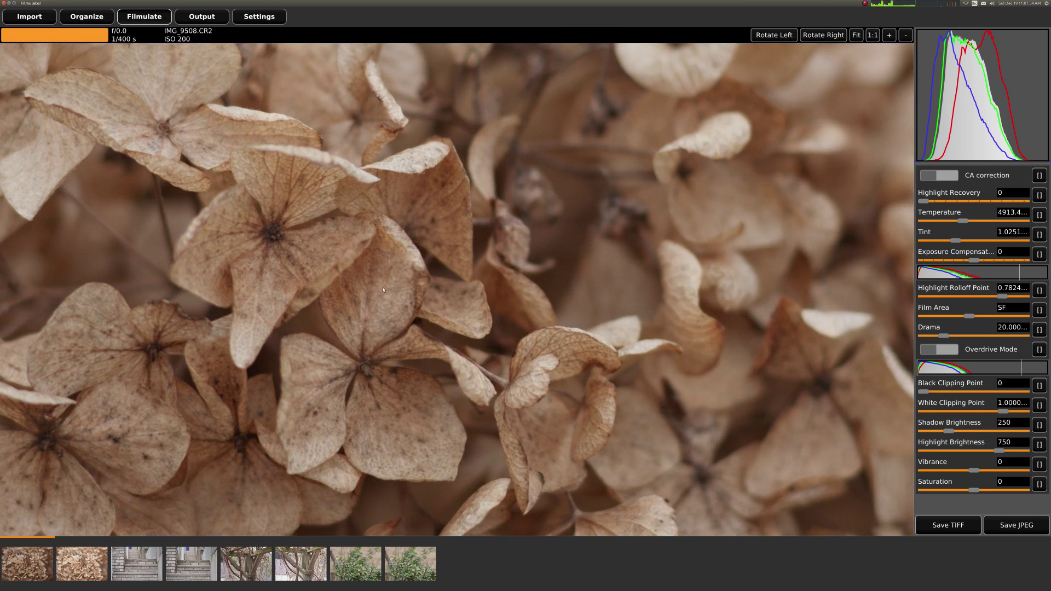
{"action": "left_click_drag", "start_coordinate": [454, 123], "coordinate": [392, 320]}
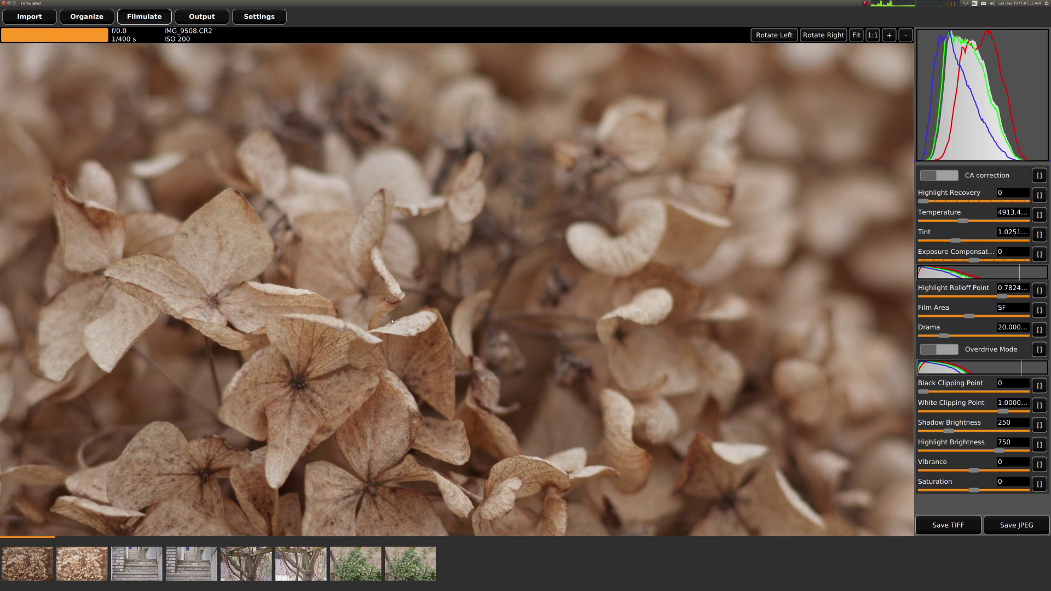
{"action": "scroll", "coordinate": [694, 380], "scroll_direction": "down", "scroll_amount": 3}
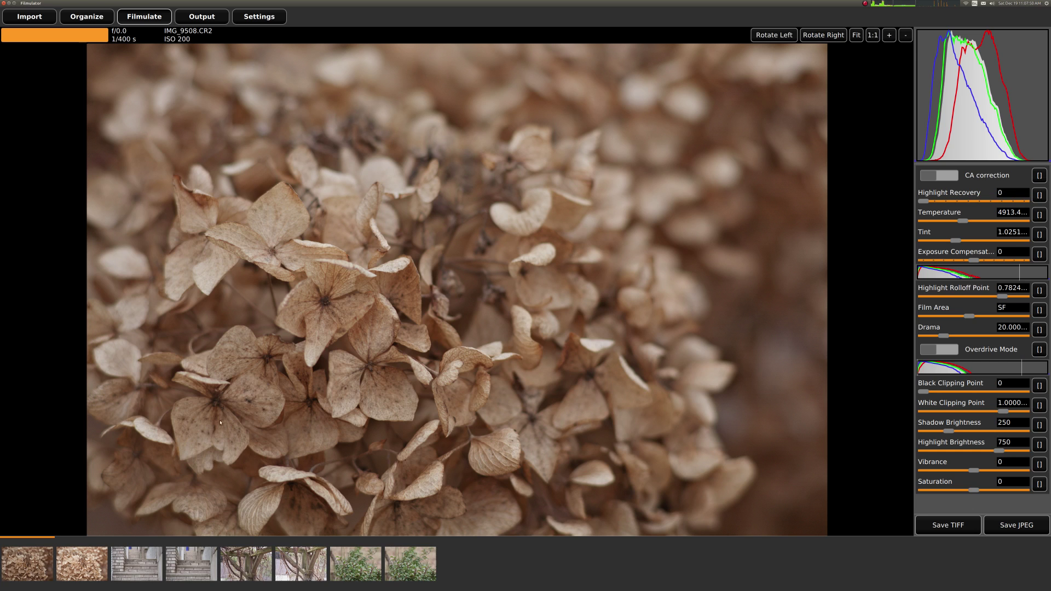
Load IMG_9509.CR2 and set its Highlight Recovery to 3
{"action": "left_click", "coordinate": [82, 562]}
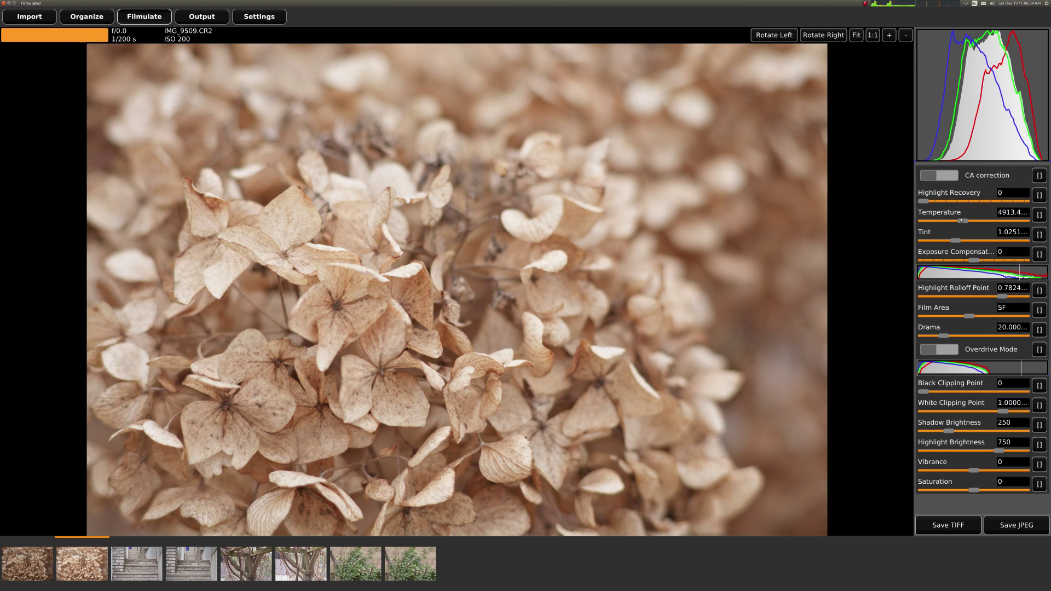
{"action": "left_click", "coordinate": [957, 202]}
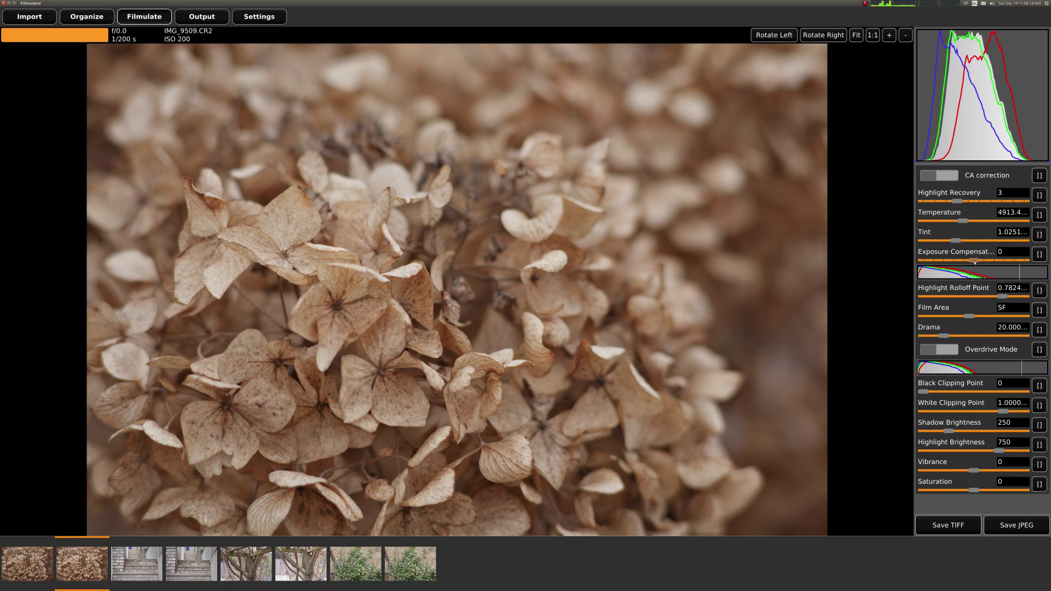
Set Exposure Compensation to 0.5, Drama to about 60.6 and White Clipping Point to 0.663
{"action": "left_click_drag", "start_coordinate": [974, 262], "coordinate": [979, 262]}
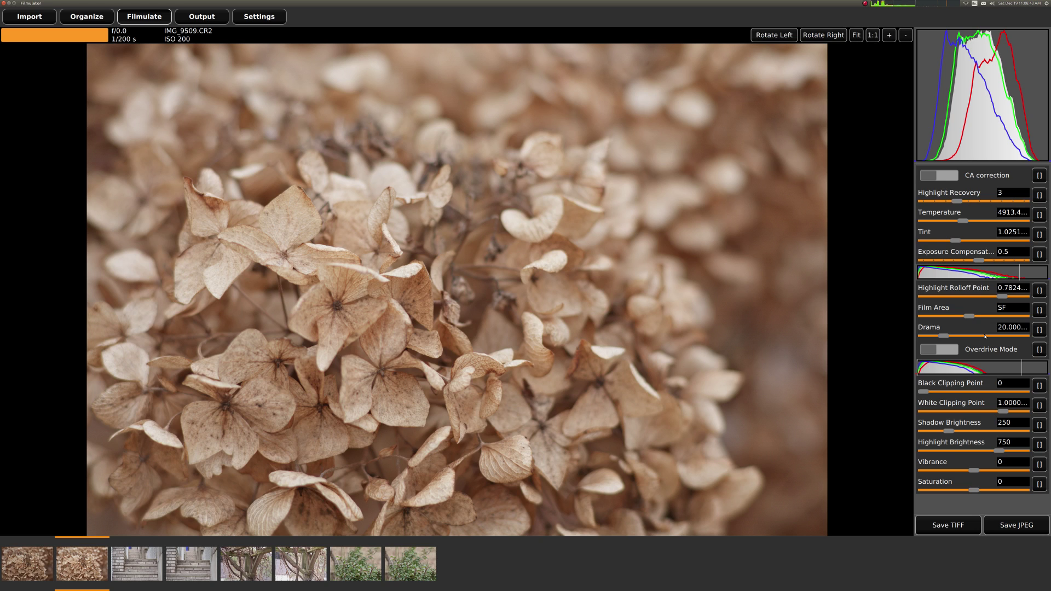
{"action": "left_click", "coordinate": [985, 335]}
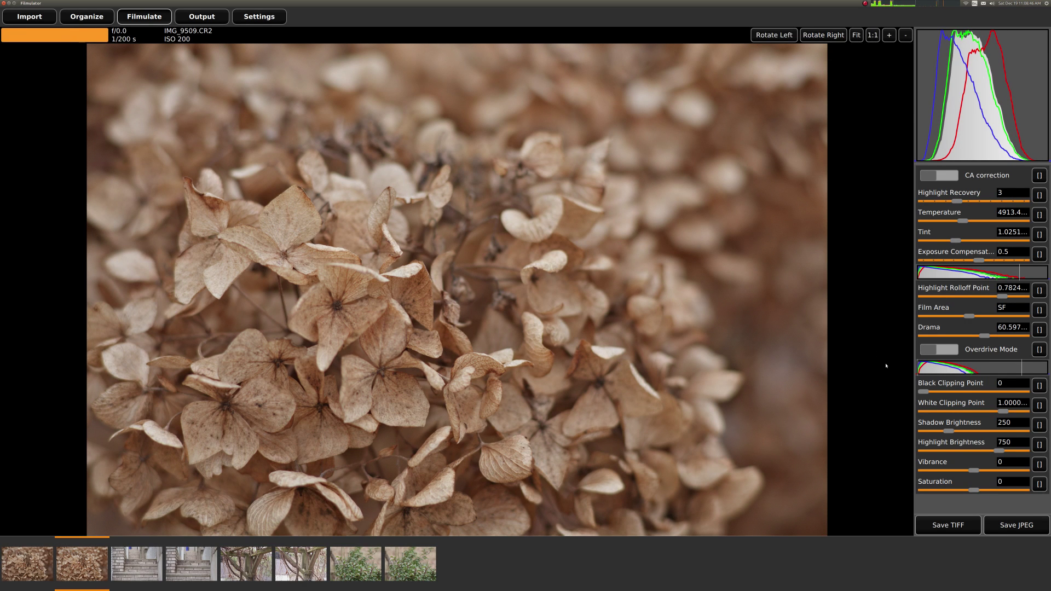
{"action": "left_click", "coordinate": [975, 411]}
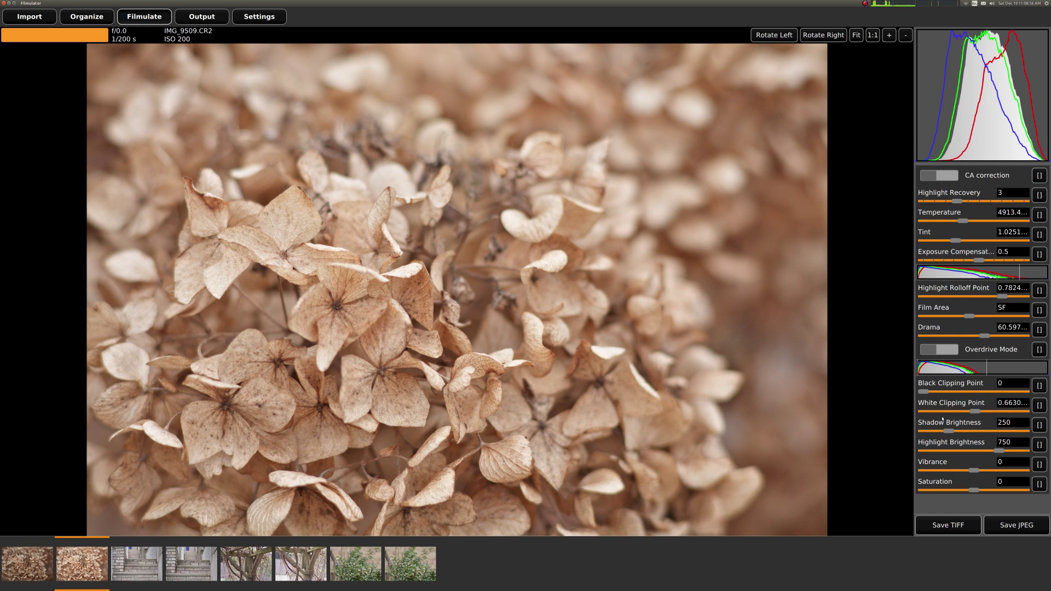
Lower Shadow Brightness from 250 to about 179.34
{"action": "left_click_drag", "start_coordinate": [948, 432], "coordinate": [940, 433]}
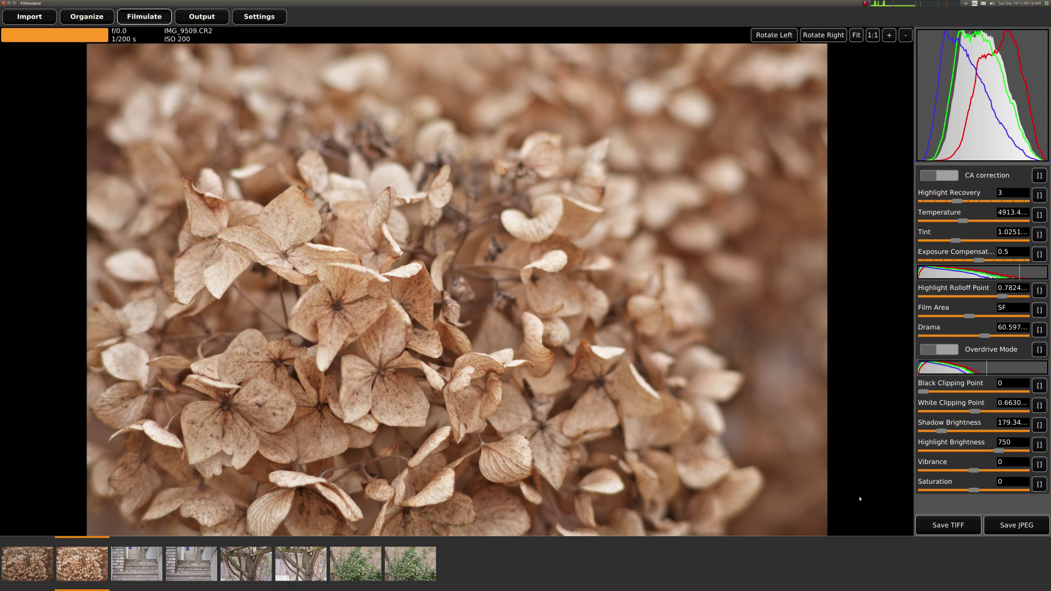
{"action": "scroll", "coordinate": [595, 394], "scroll_direction": "up", "scroll_amount": 5}
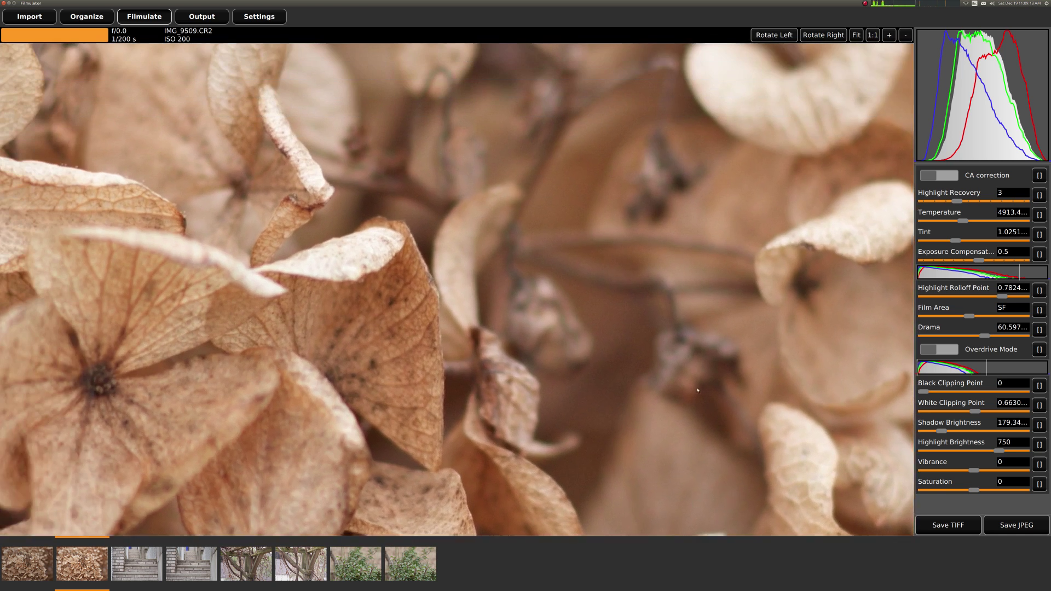
{"action": "scroll", "coordinate": [590, 413], "scroll_direction": "down", "scroll_amount": 6}
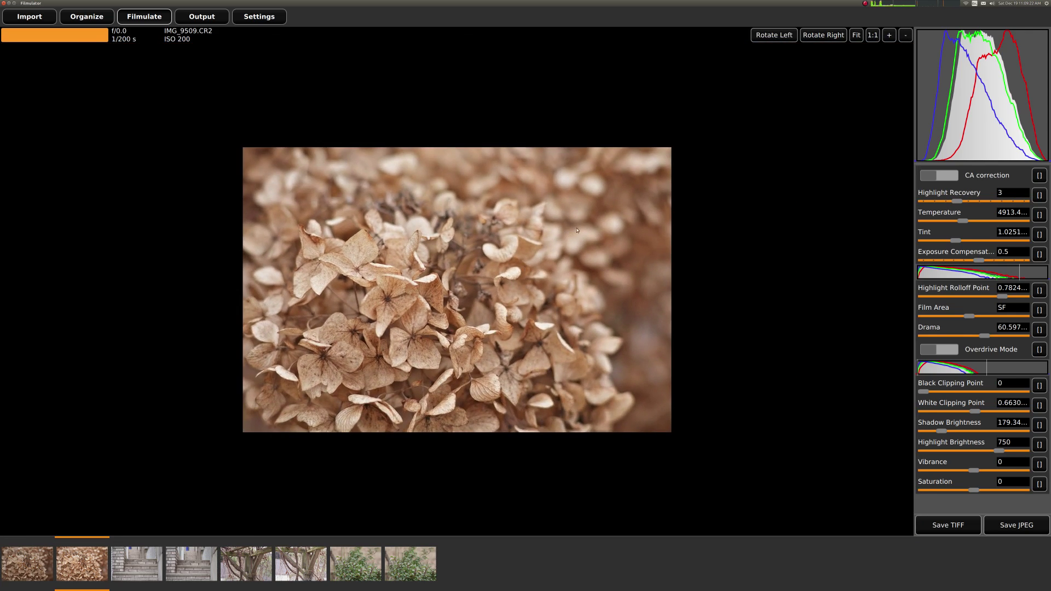
{"action": "scroll", "coordinate": [577, 231], "scroll_direction": "up", "scroll_amount": 6}
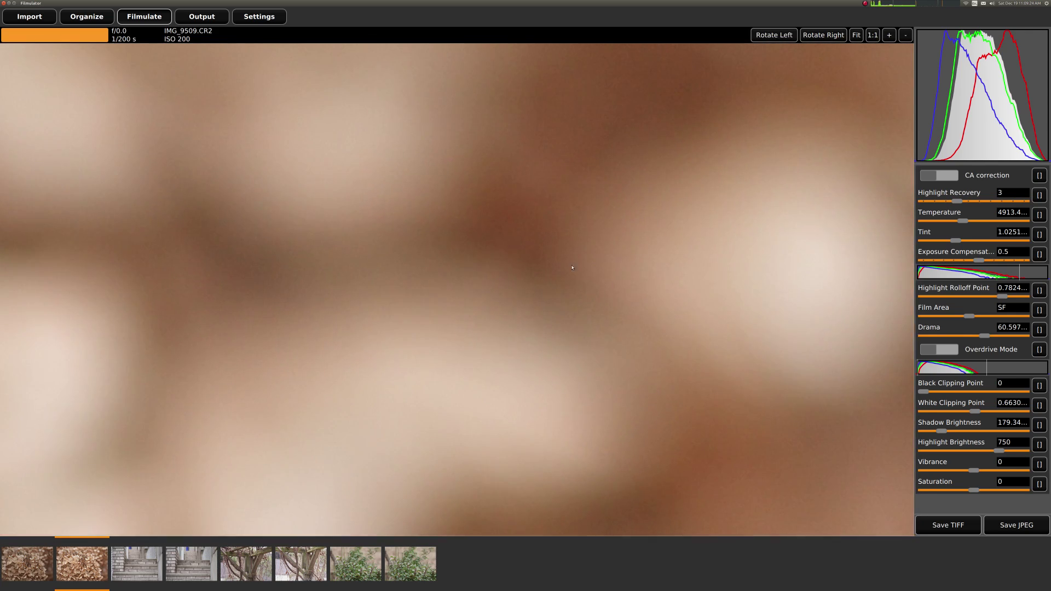
{"action": "scroll", "coordinate": [572, 268], "scroll_direction": "down", "scroll_amount": 6}
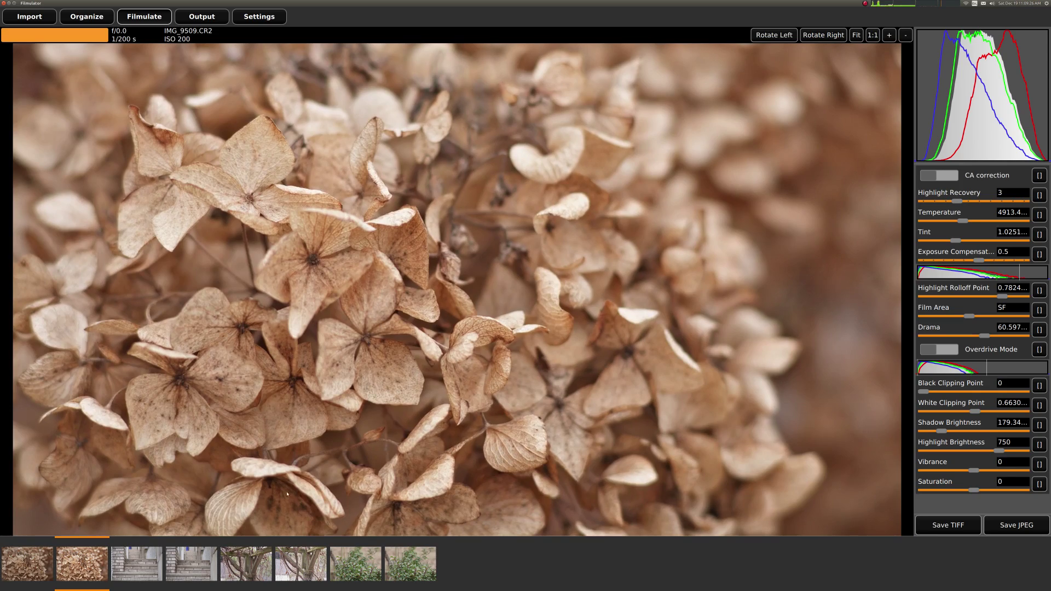
{"action": "scroll", "coordinate": [287, 494], "scroll_direction": "up", "scroll_amount": 6}
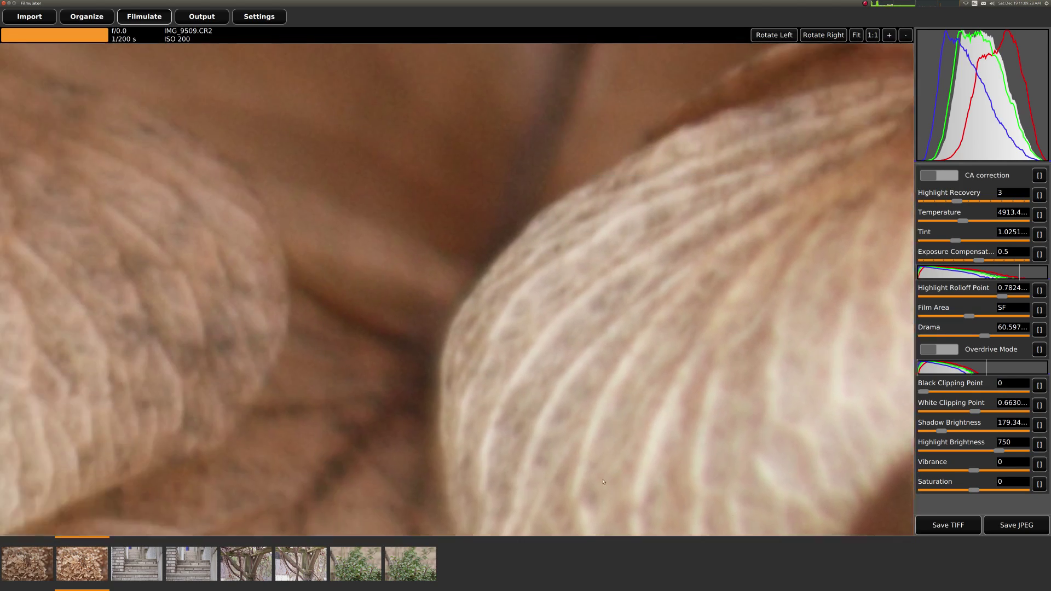
{"action": "scroll", "coordinate": [604, 482], "scroll_direction": "down", "scroll_amount": 10}
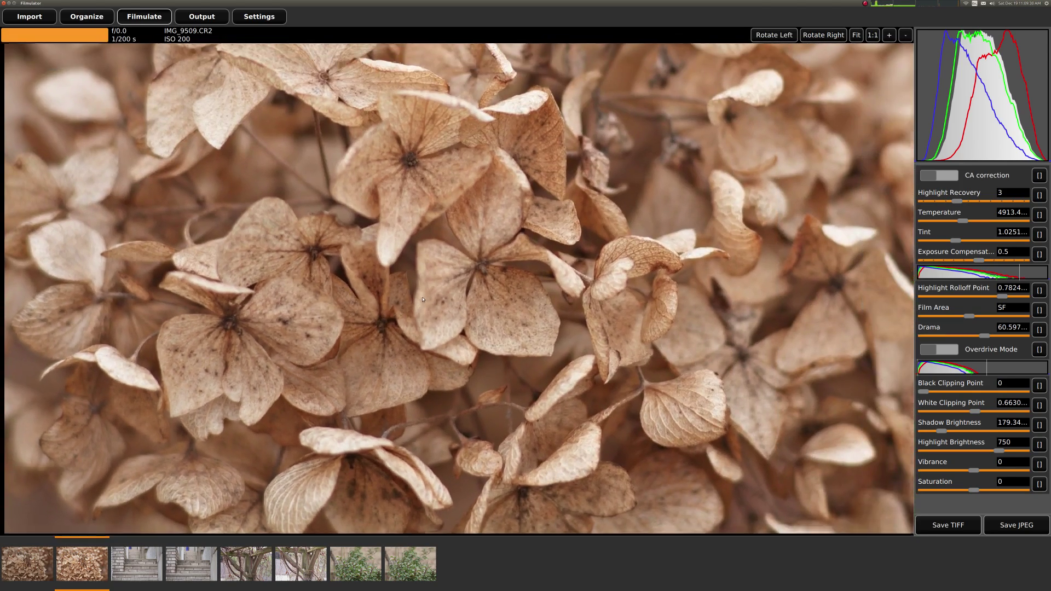
{"action": "scroll", "coordinate": [423, 300], "scroll_direction": "down", "scroll_amount": 5}
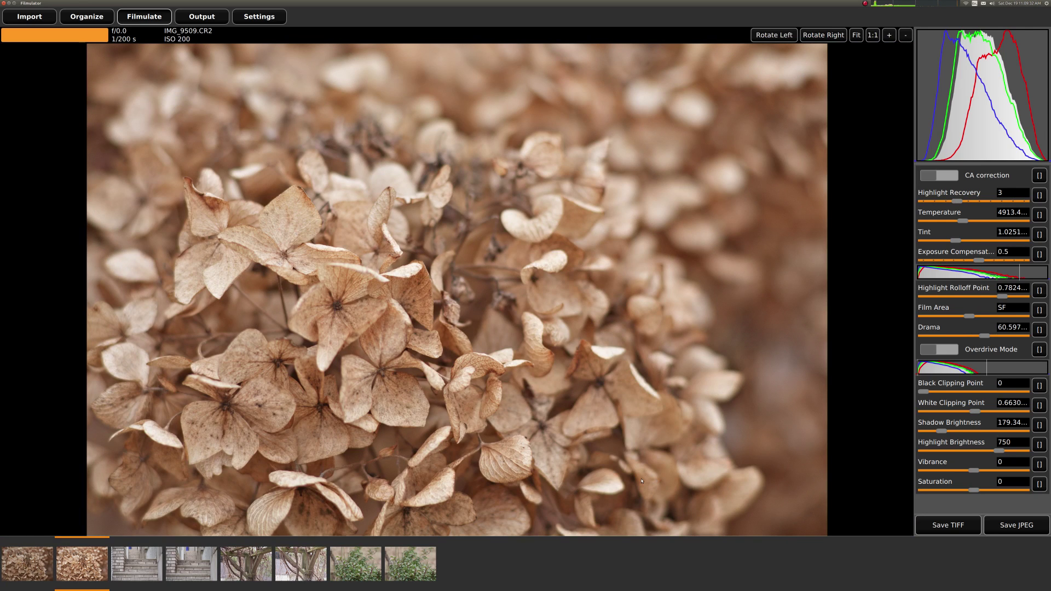